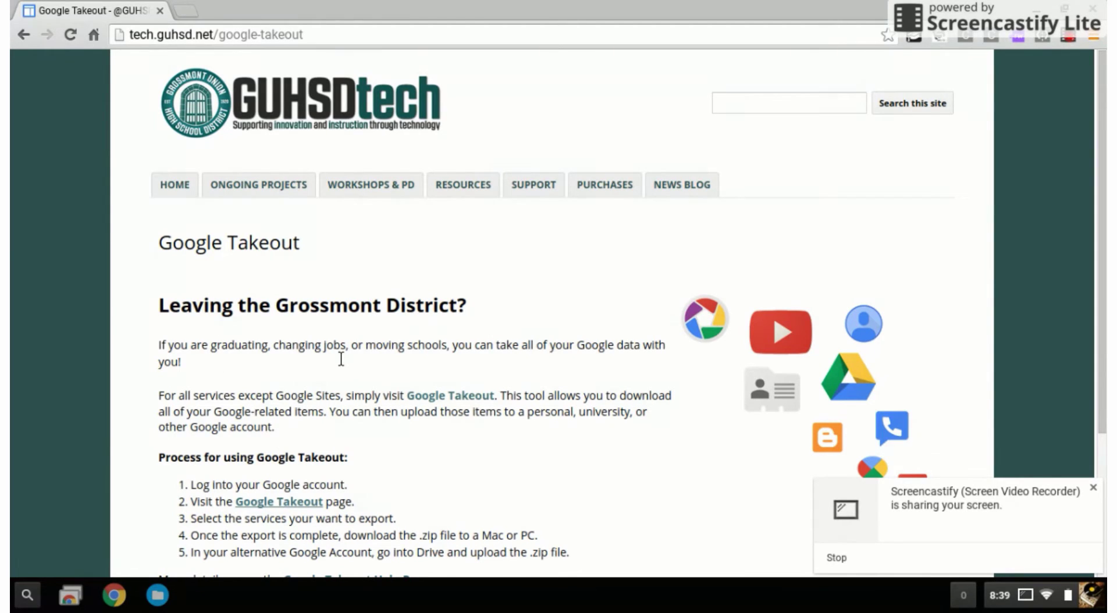
Open the Google Takeout page and look over the list of exportable products.
left_click(283, 503)
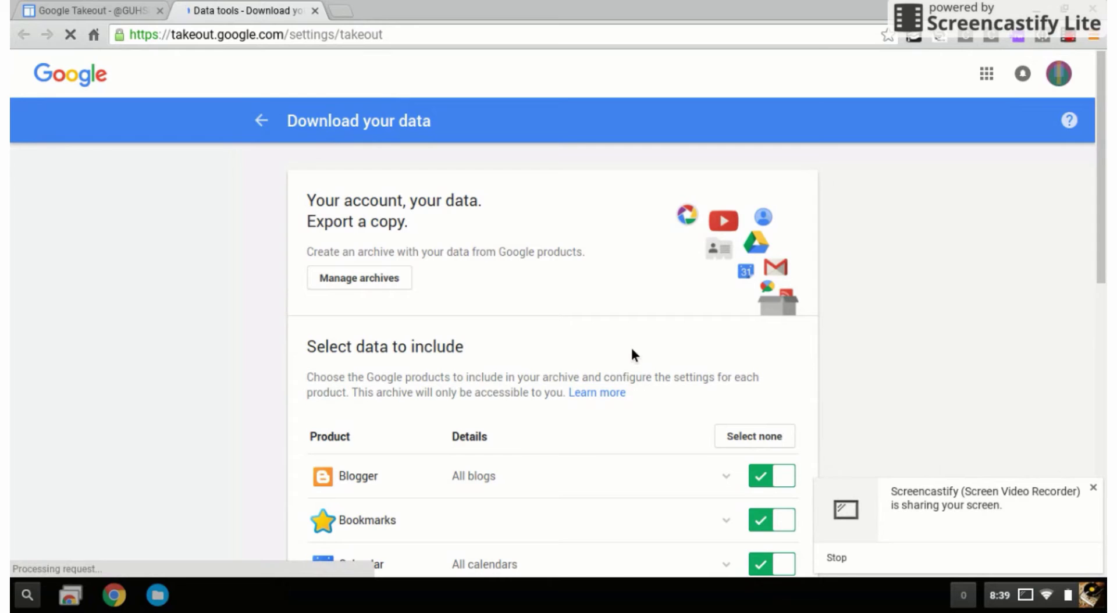
scroll(630, 346, "down", 1)
scroll(633, 355, "down", 1)
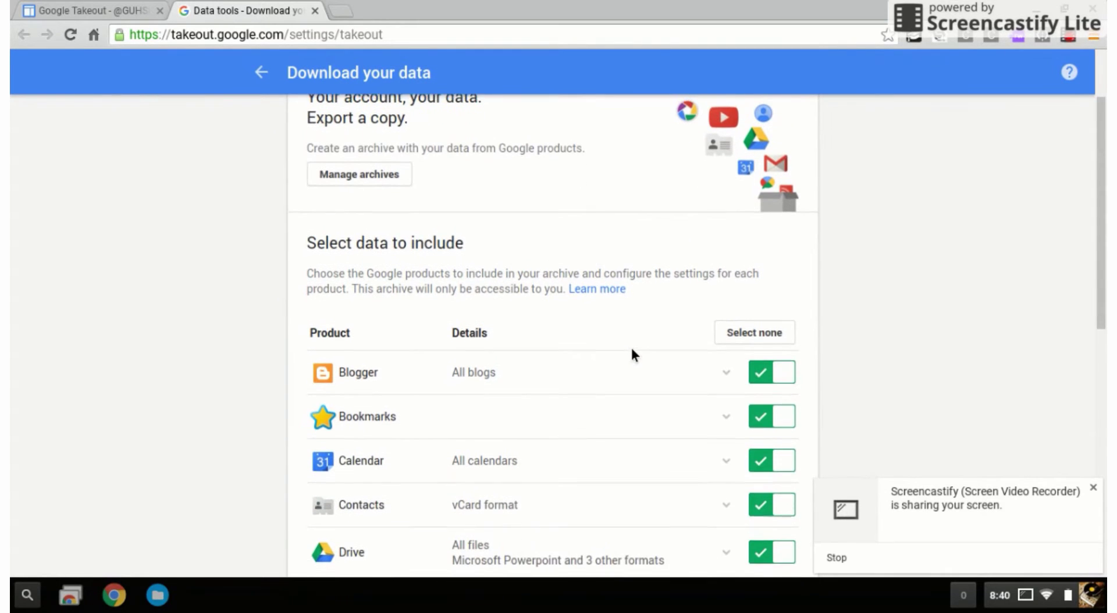
scroll(632, 352, "down", 6)
scroll(637, 354, "down", 2)
scroll(637, 355, "up", 7)
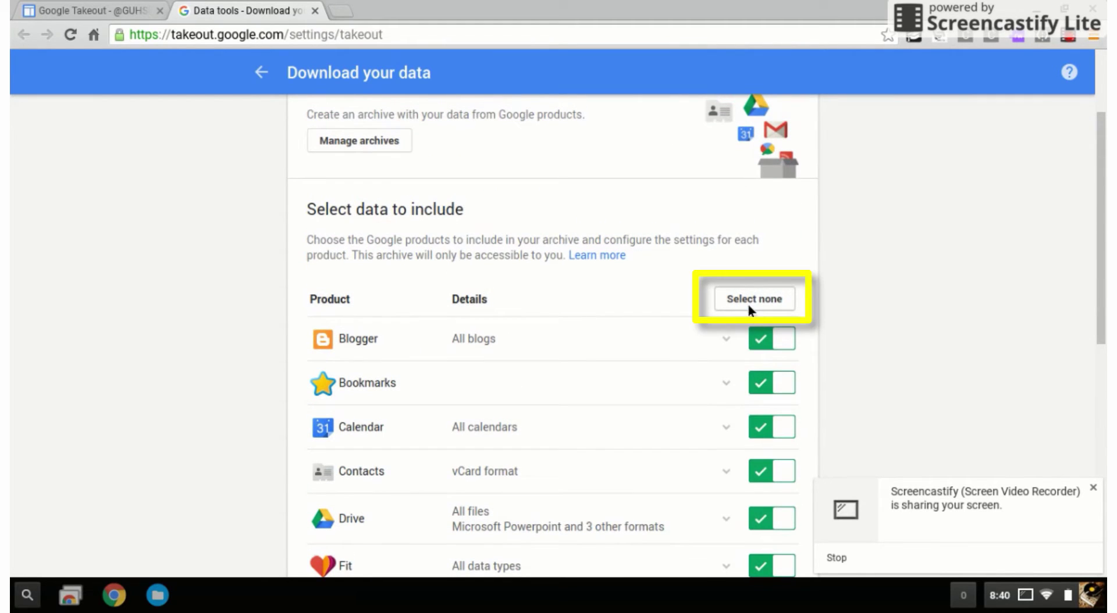
Deselect every product and include only Drive in the export.
left_click(745, 300)
scroll(587, 437, "up", 1)
scroll(587, 436, "down", 4)
scroll(589, 434, "down", 1)
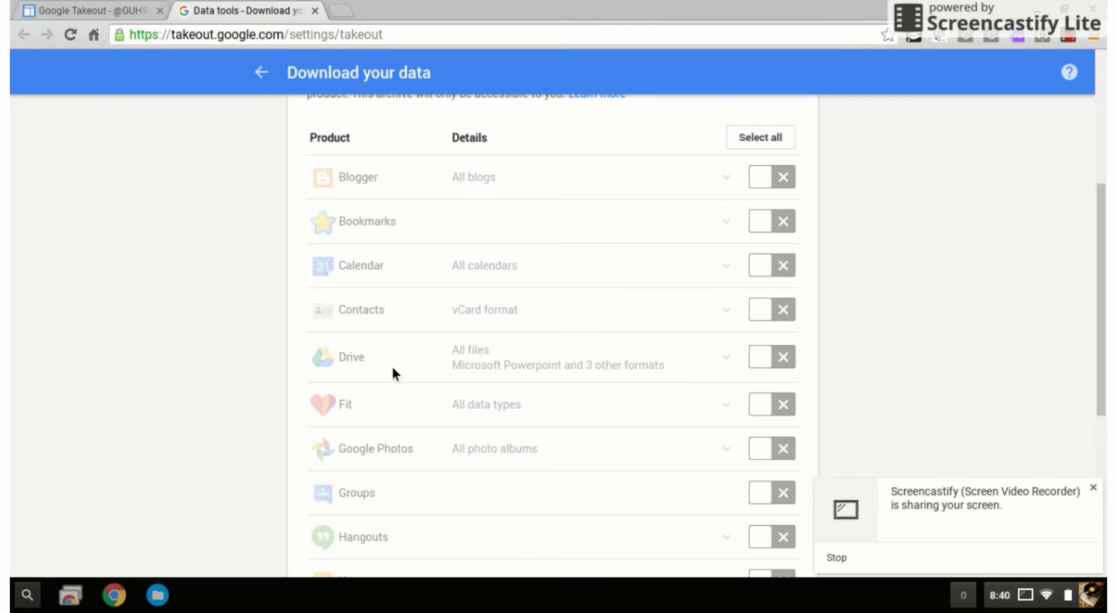
left_click(760, 359)
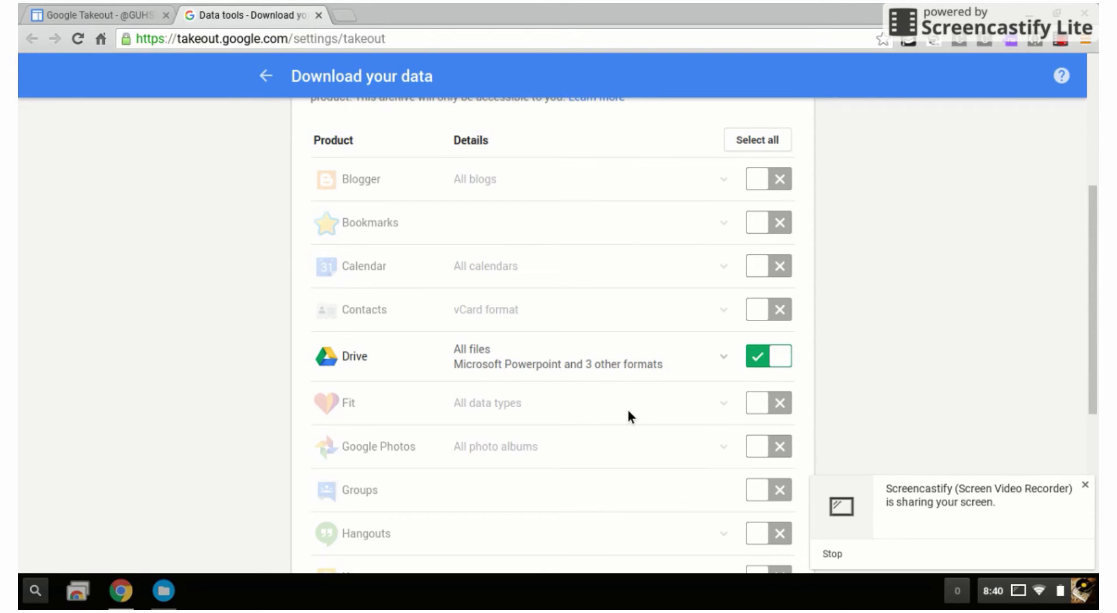
scroll(628, 414, "up", 2)
scroll(628, 415, "down", 5)
scroll(628, 410, "down", 3)
Keep the .zip file type and emailed download link, and create the Drive archive.
left_click(332, 460)
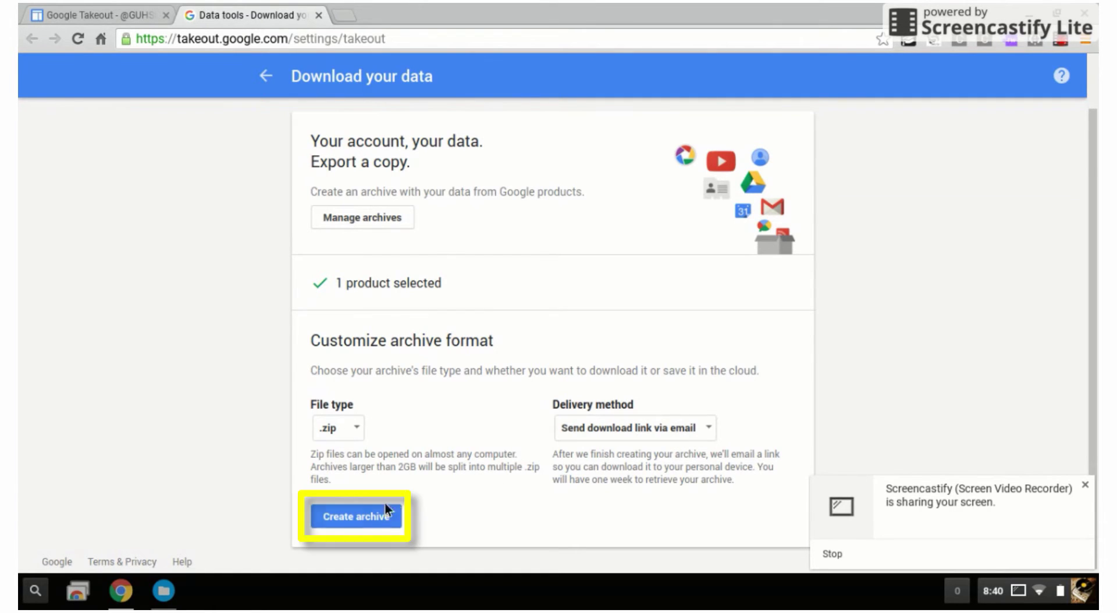
left_click(346, 517)
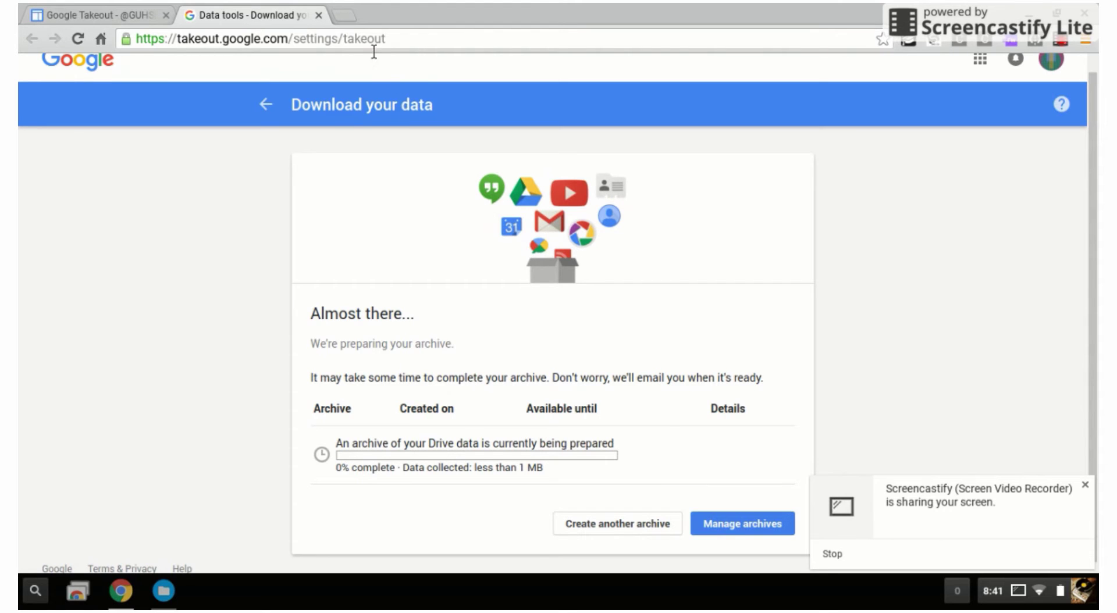
Load Gmail in a new tab, then check Takeout, where the 1.9 MB archive is ready.
left_click(346, 17)
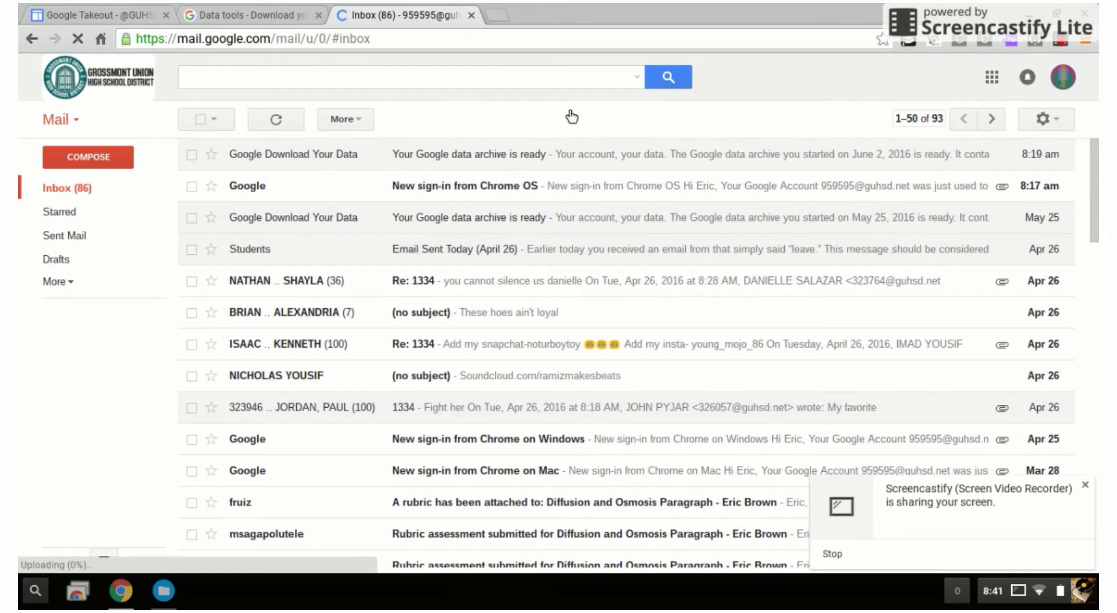
left_click(252, 18)
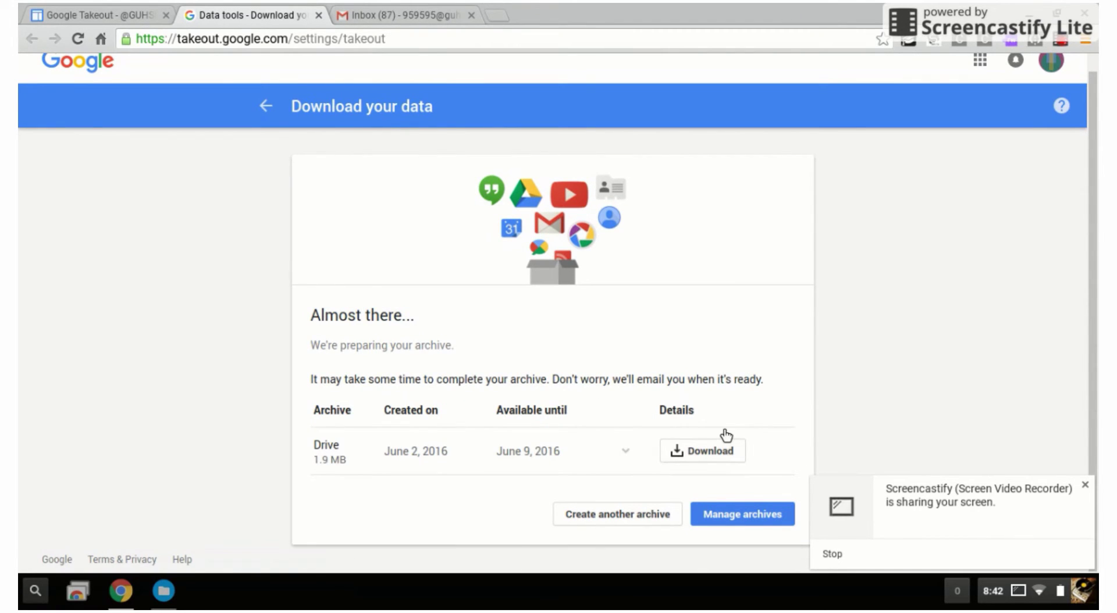
Download takeout-20160602T154103Z.zip from the archive-ready email, re-entering the account password to sign in.
left_click(375, 15)
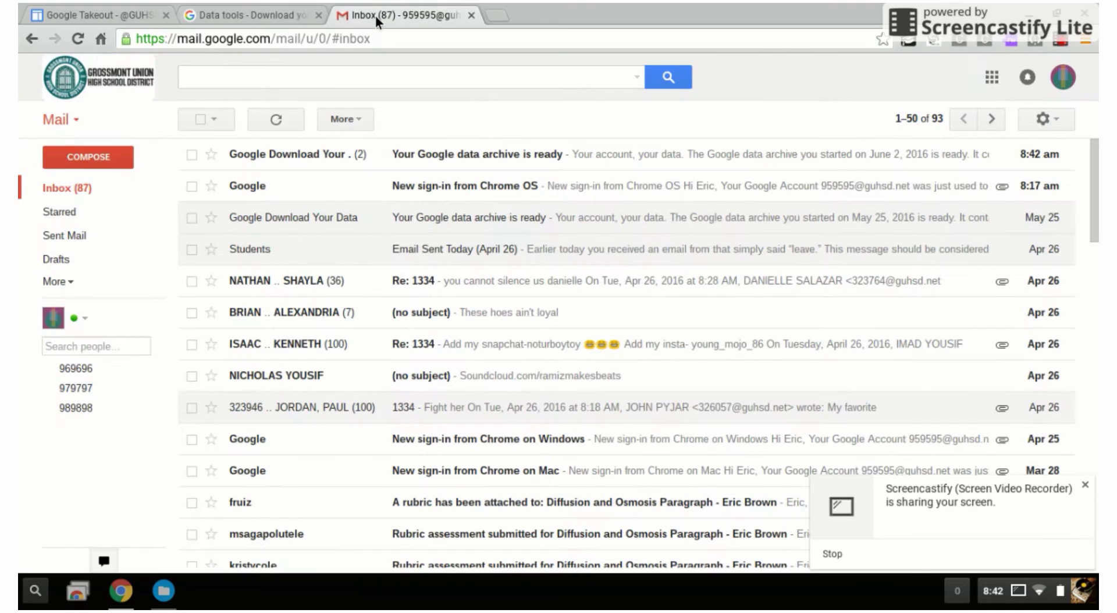
left_click(283, 157)
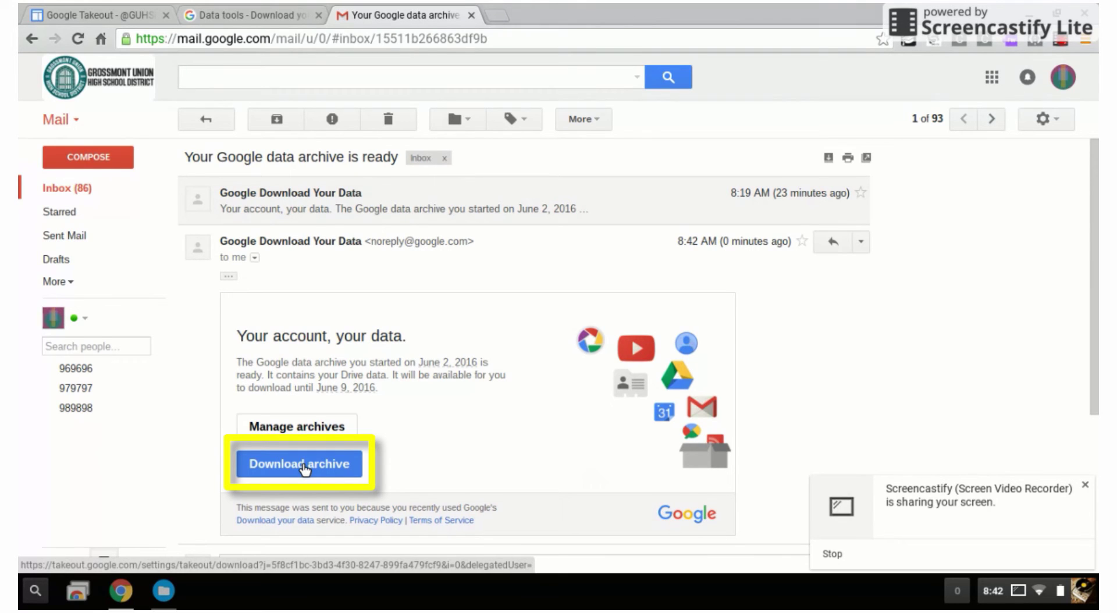
left_click(302, 466)
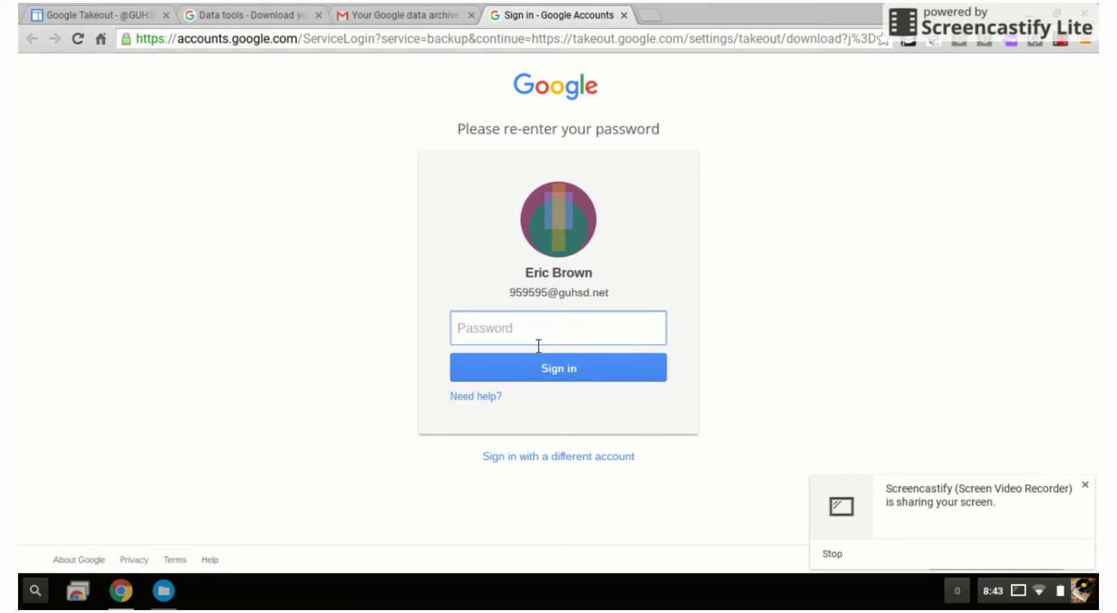
key("ctrl+v")
key("Return")
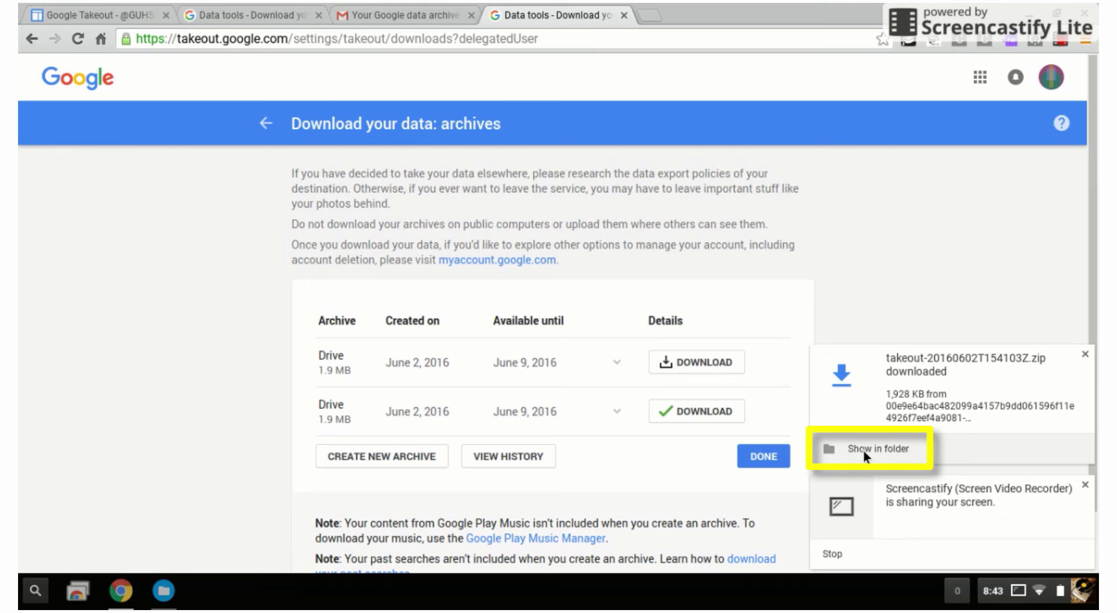
Open the downloaded takeout zip in Files and browse into Takeout > Drive to view the exported files.
left_click(863, 450)
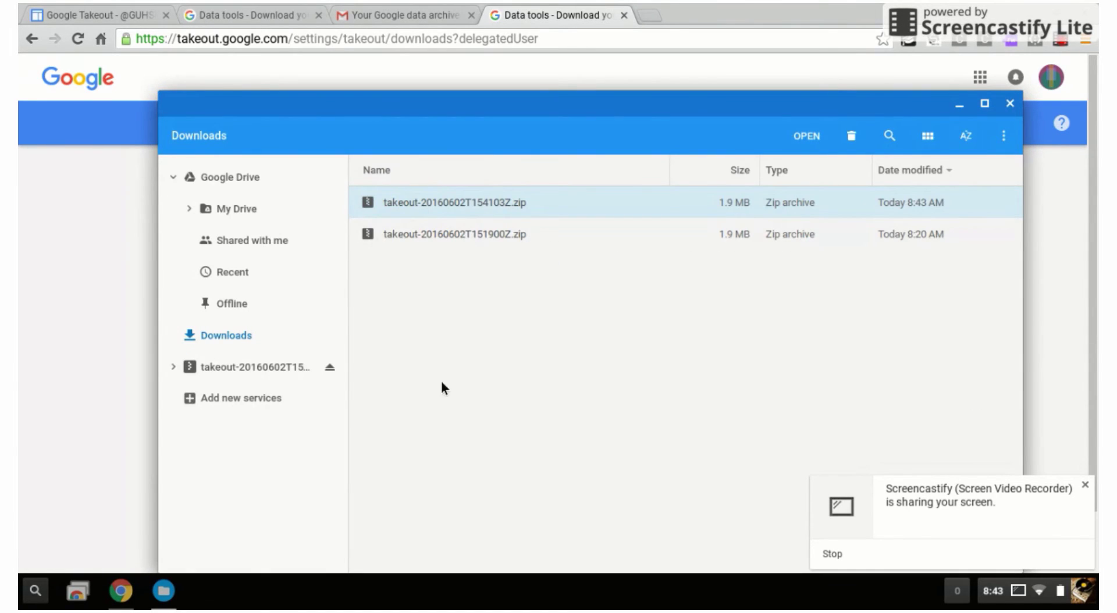
left_click(265, 370)
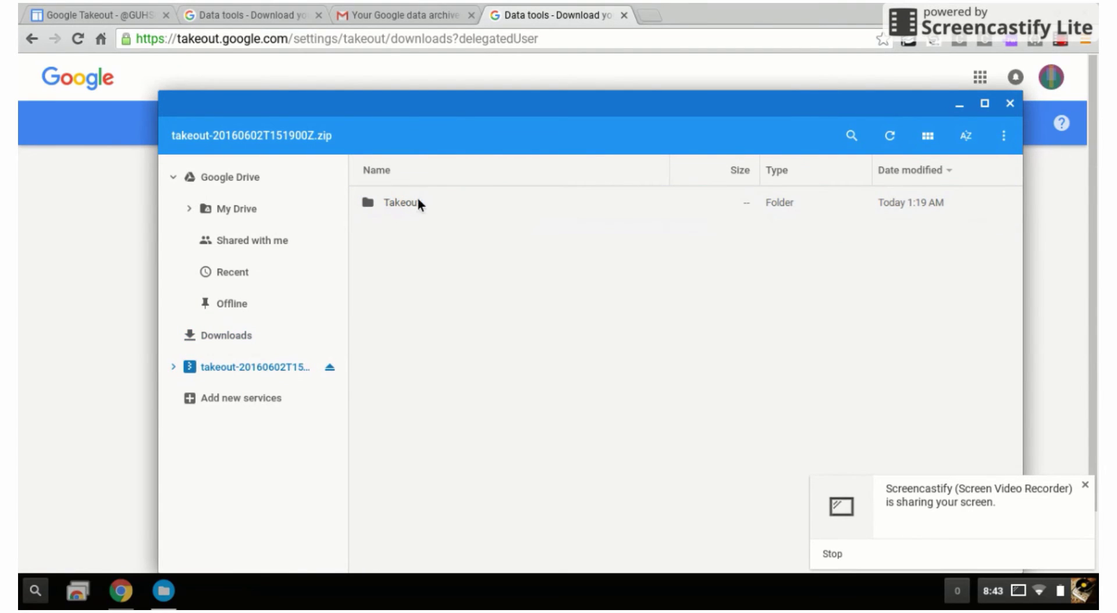
left_click(402, 206)
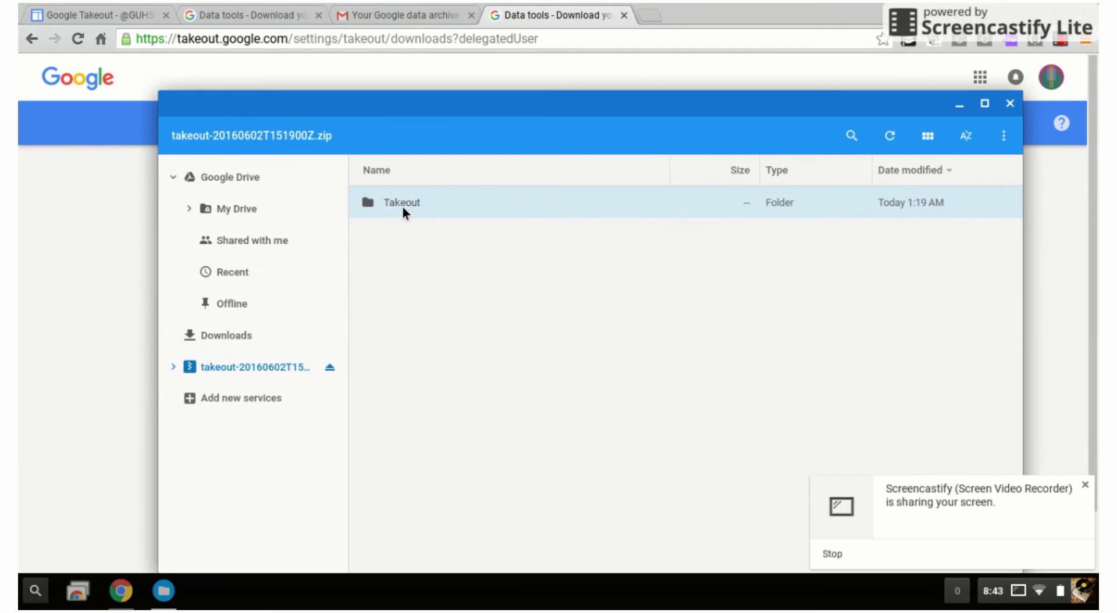
double_click(402, 206)
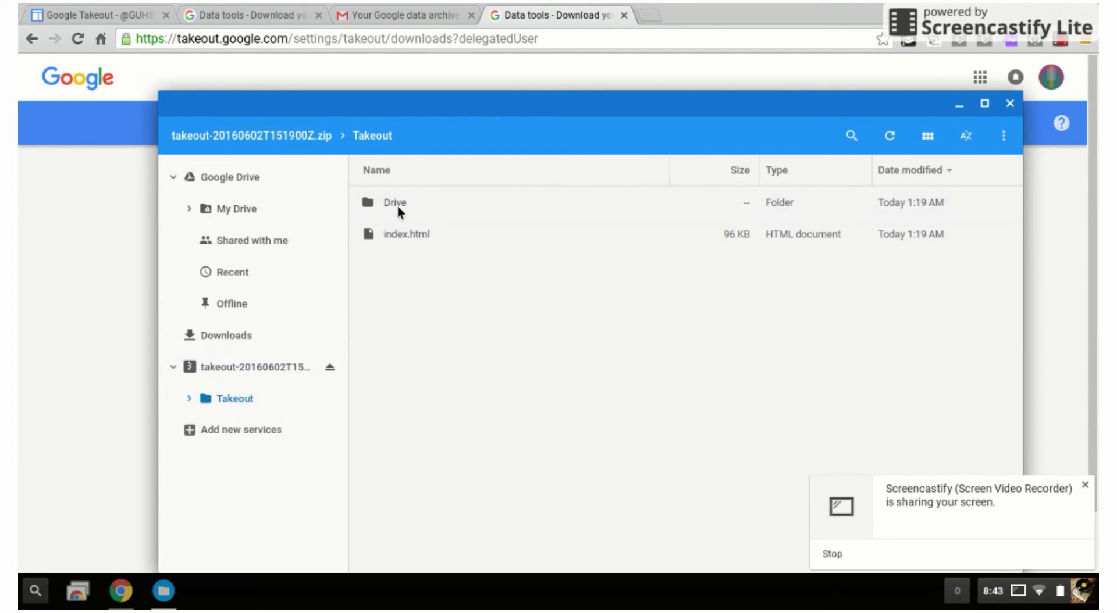
double_click(398, 207)
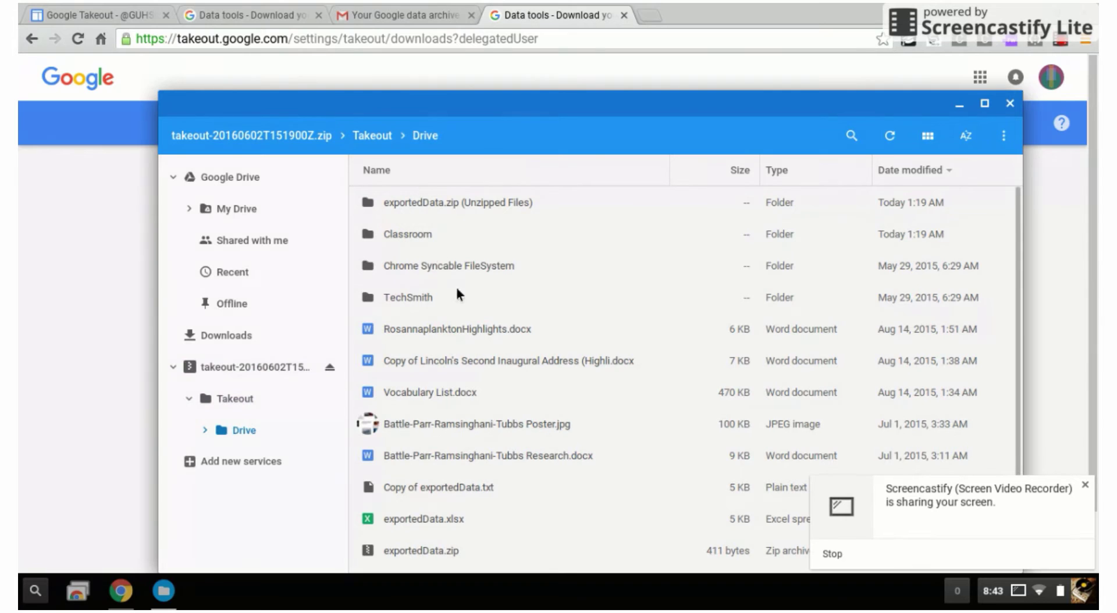
scroll(518, 373, "down", 2)
scroll(518, 375, "up", 2)
Go from Takeout to Google Drive's My Drive via the apps grid, after briefly starting to add an account.
left_click(1051, 79)
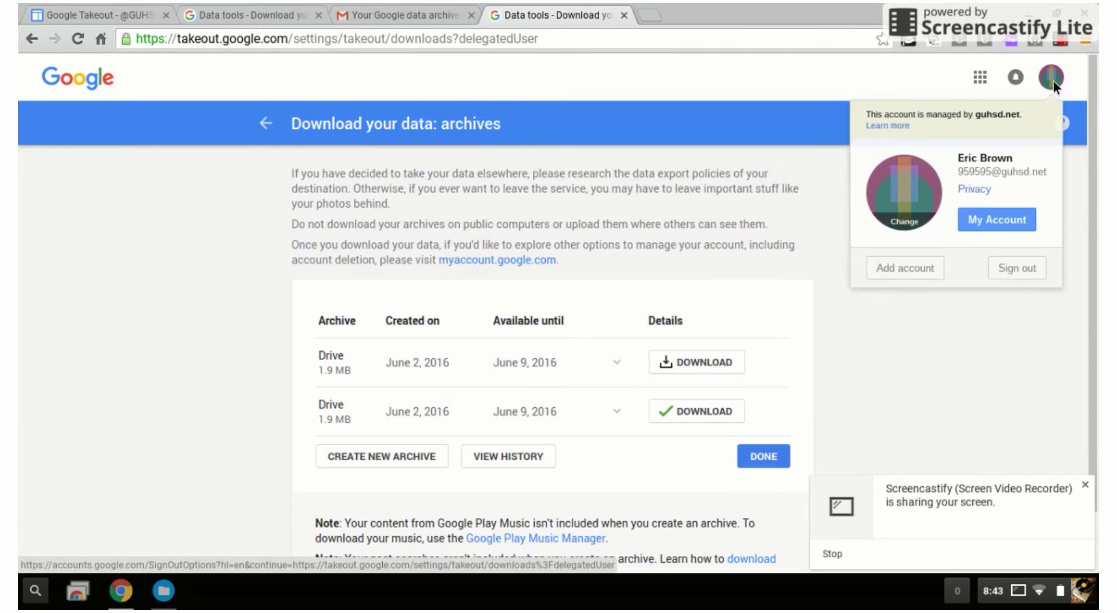
left_click(919, 274)
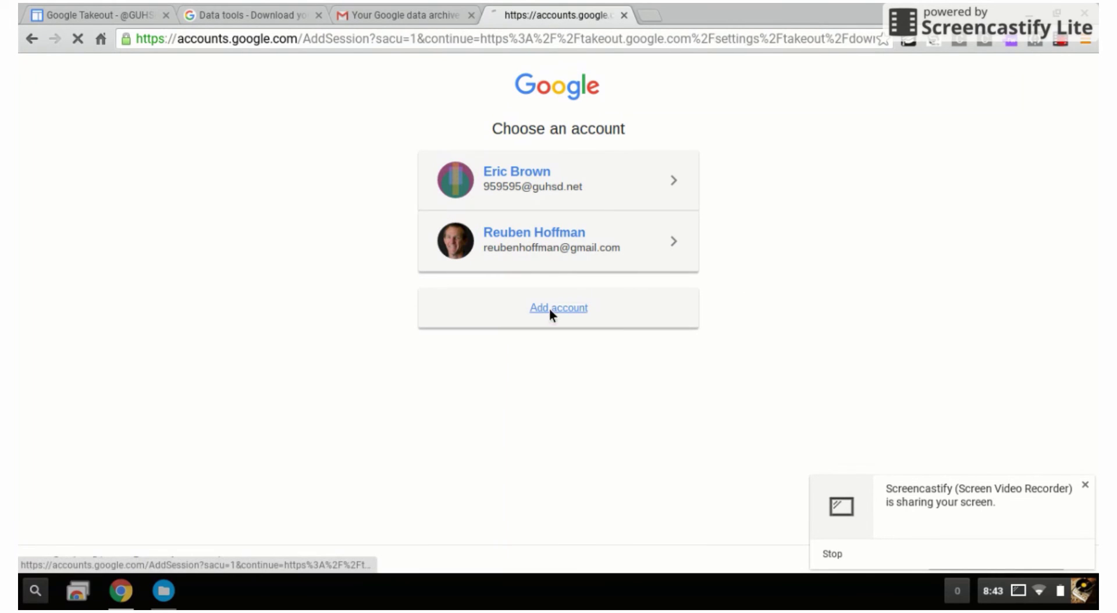
left_click(549, 309)
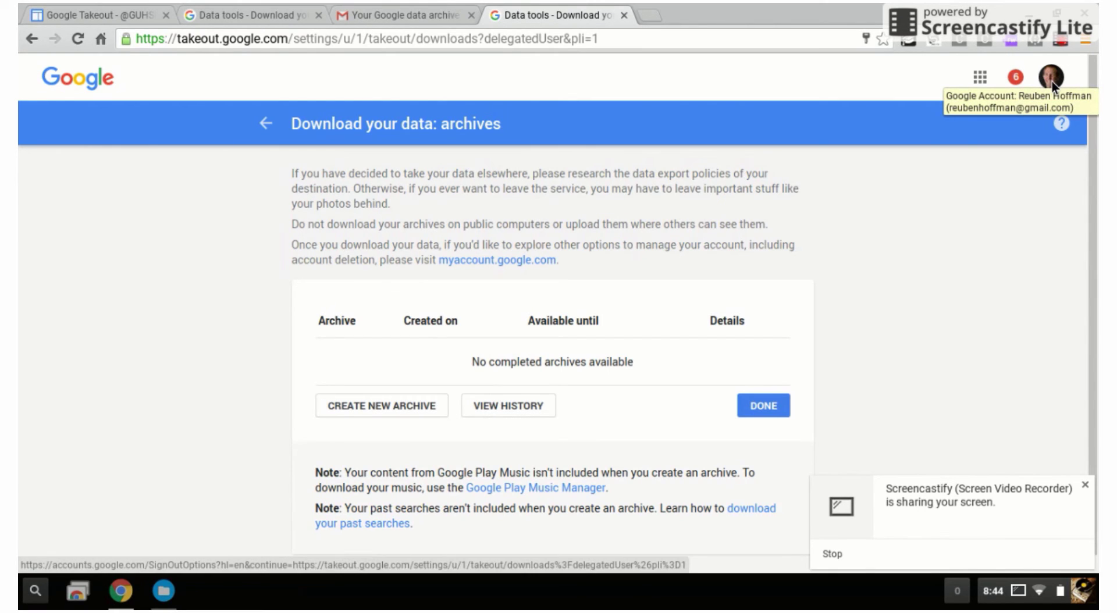
left_click(980, 78)
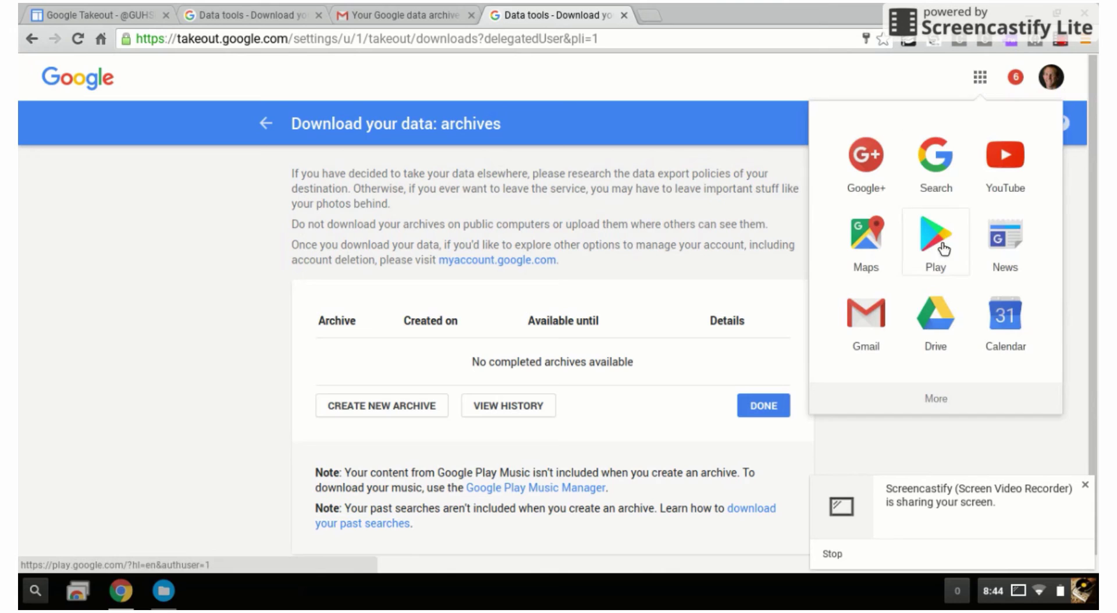
left_click(934, 311)
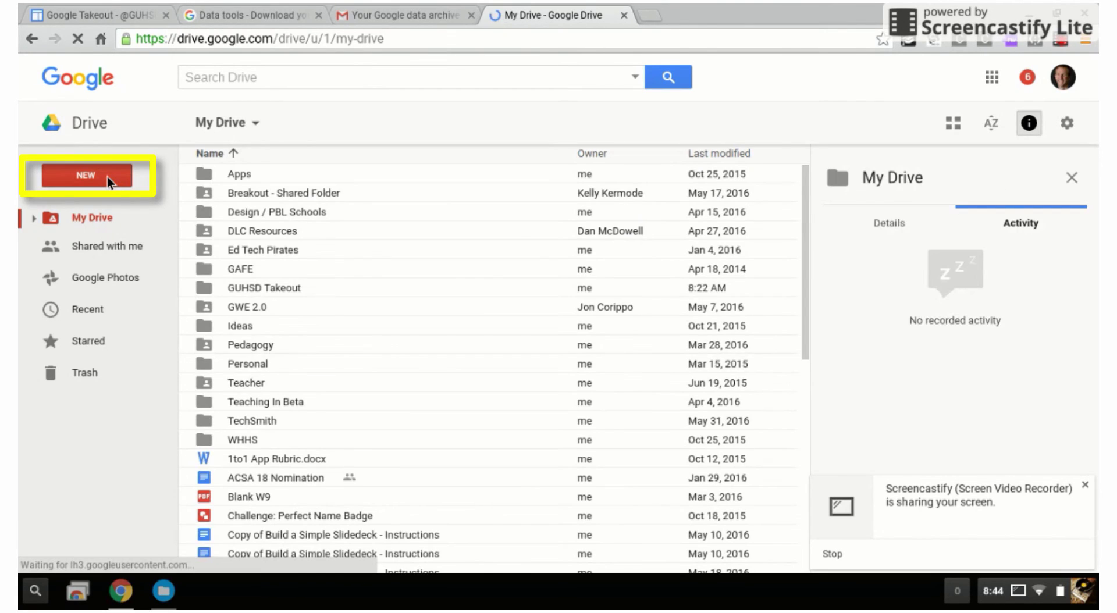
Create a folder named 'GUHSD Account Takeout' in My Drive.
left_click(107, 177)
left_click(96, 199)
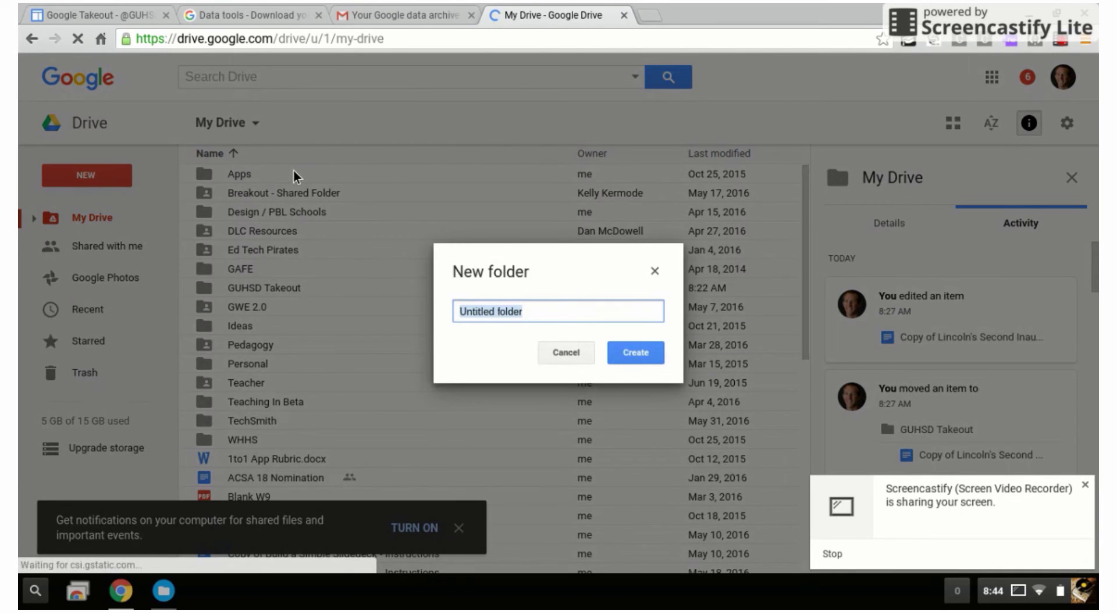
type("GUHSD Acc")
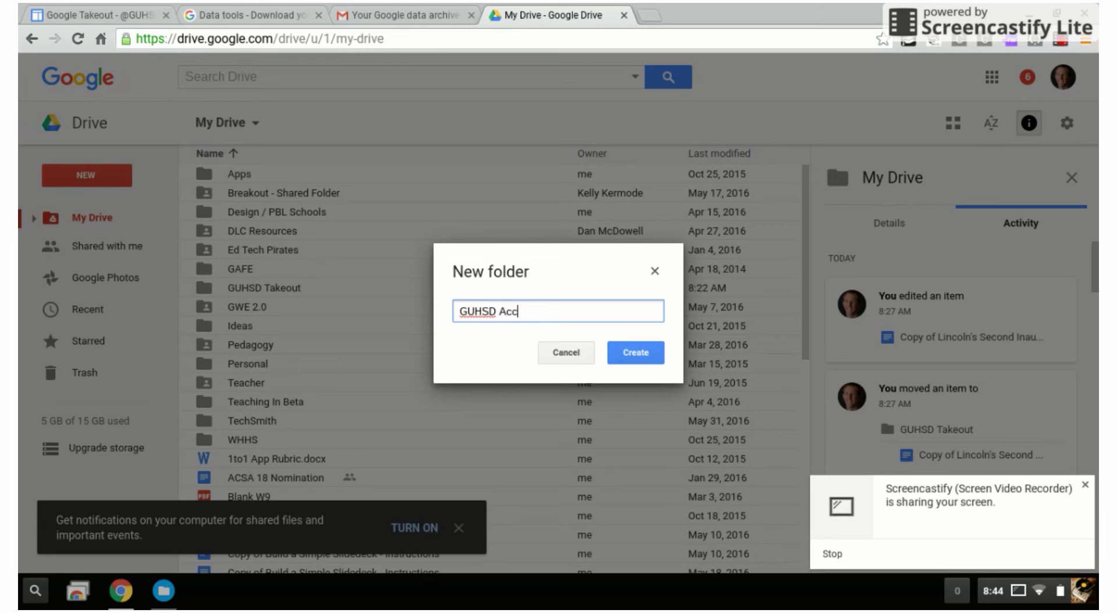
type("ount Takeout")
left_click(635, 353)
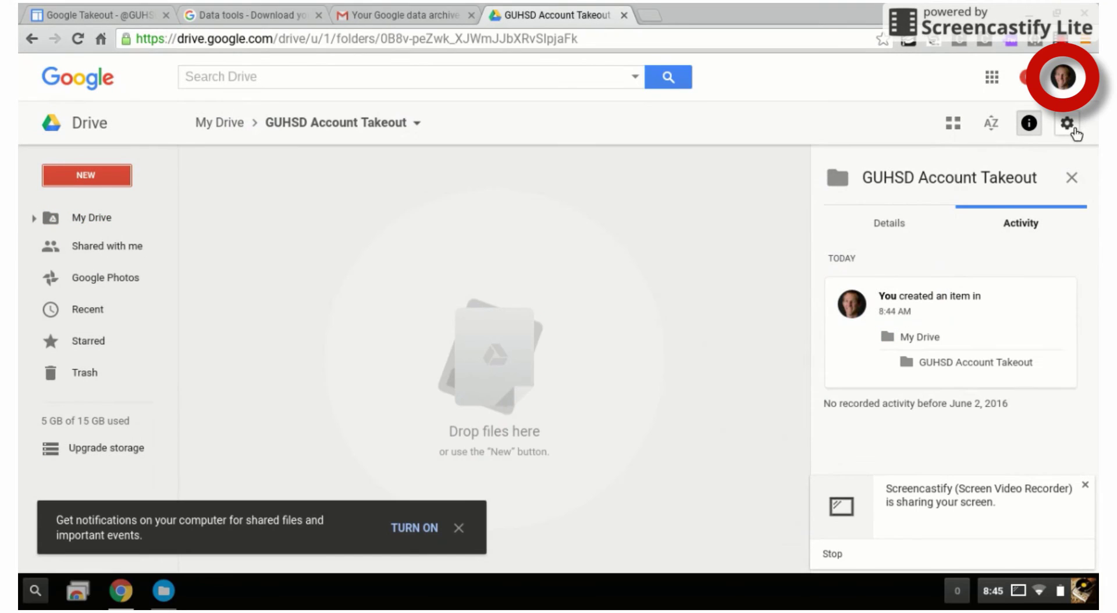
Check Drive's 'Convert uploads' setting, then close Settings back to the My Drive list.
left_click(1068, 124)
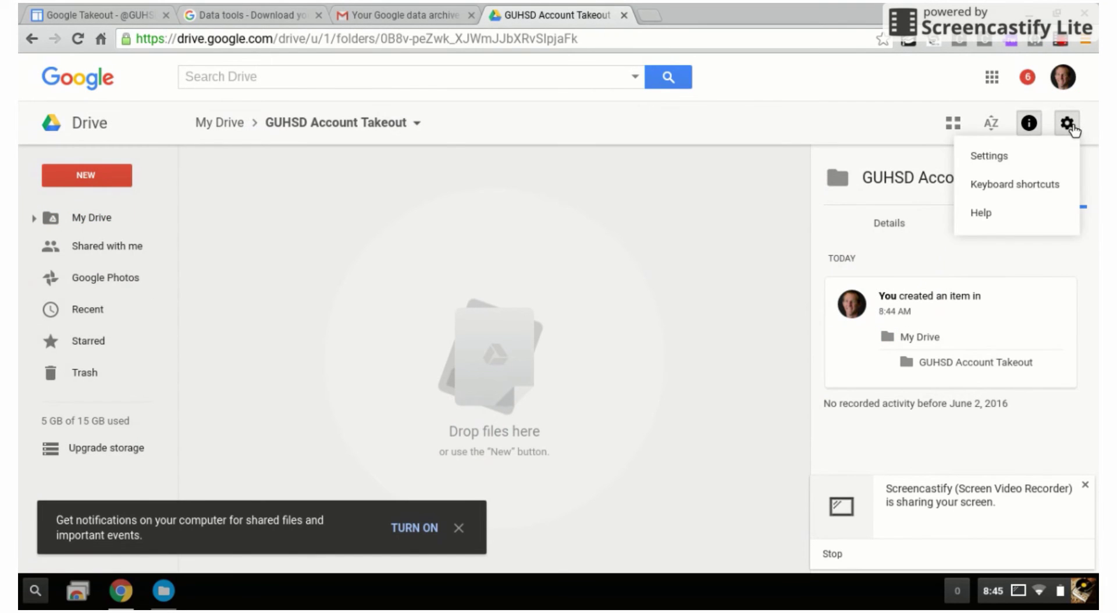
left_click(1013, 162)
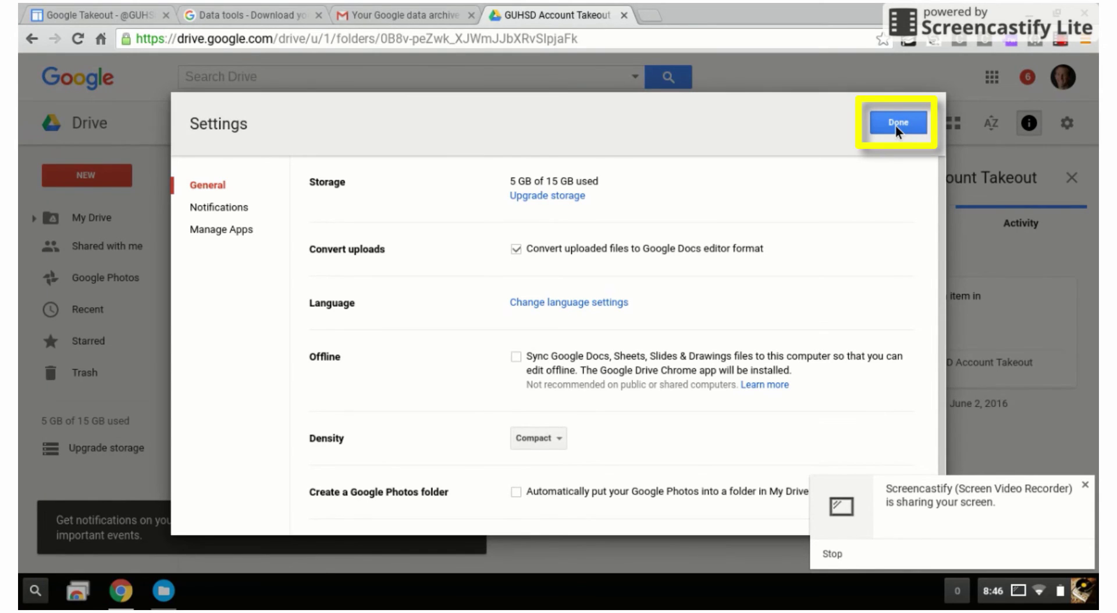
left_click(896, 123)
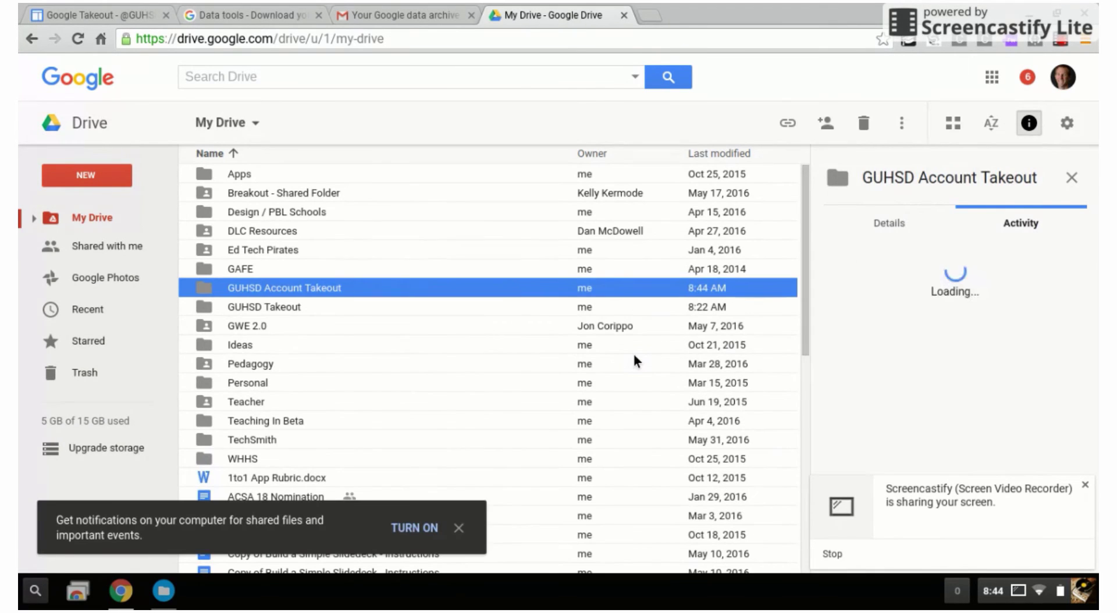
Inside GUHSD Account Takeout, start a file upload and browse to the takeout zip's Takeout > Drive folder.
double_click(277, 291)
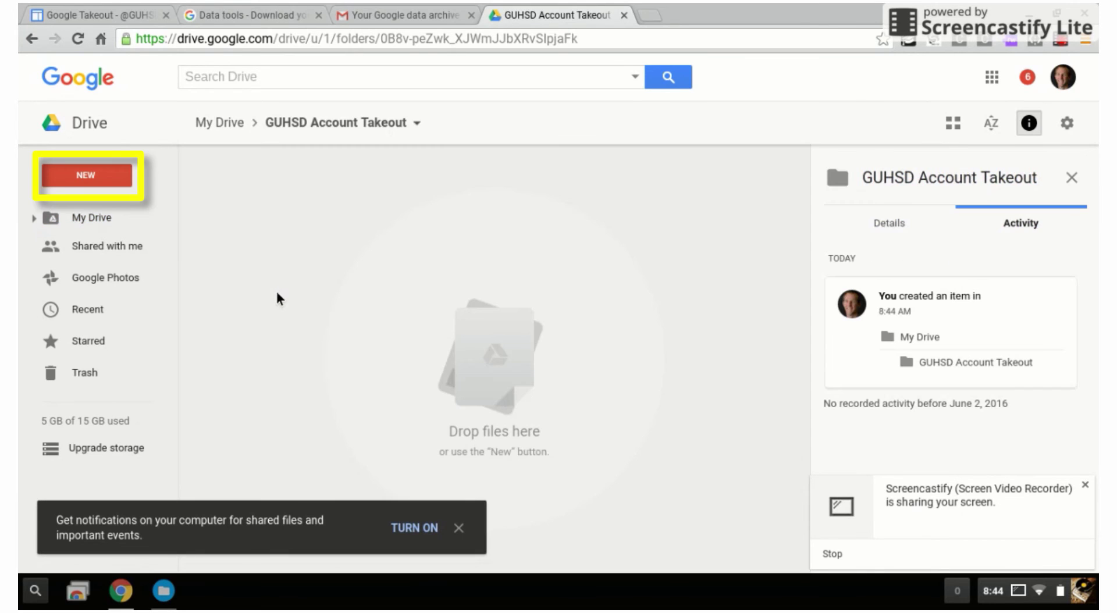
left_click(82, 178)
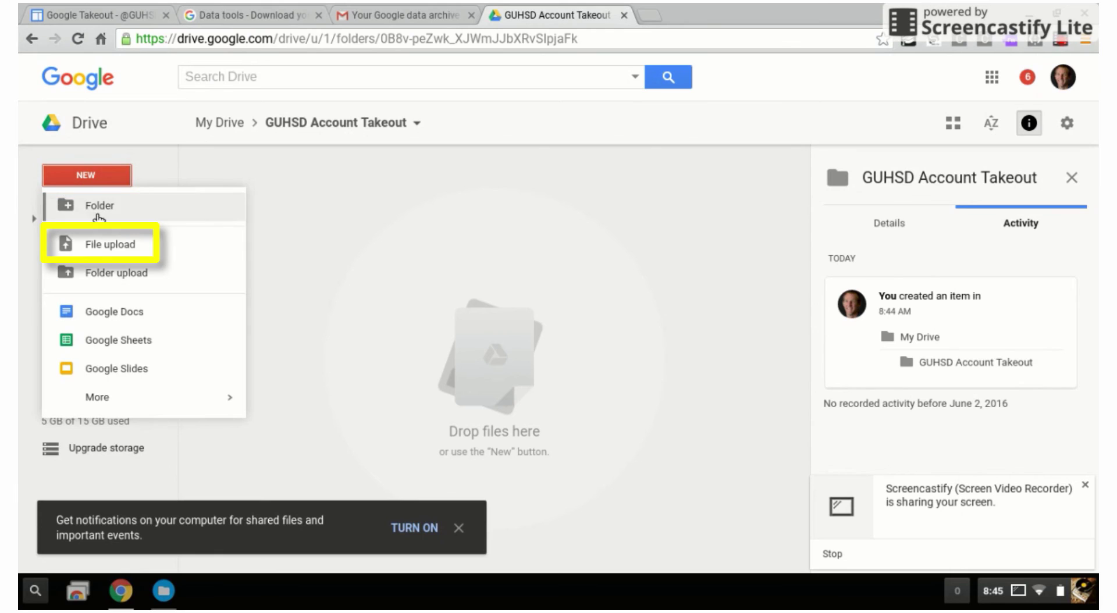
left_click(108, 248)
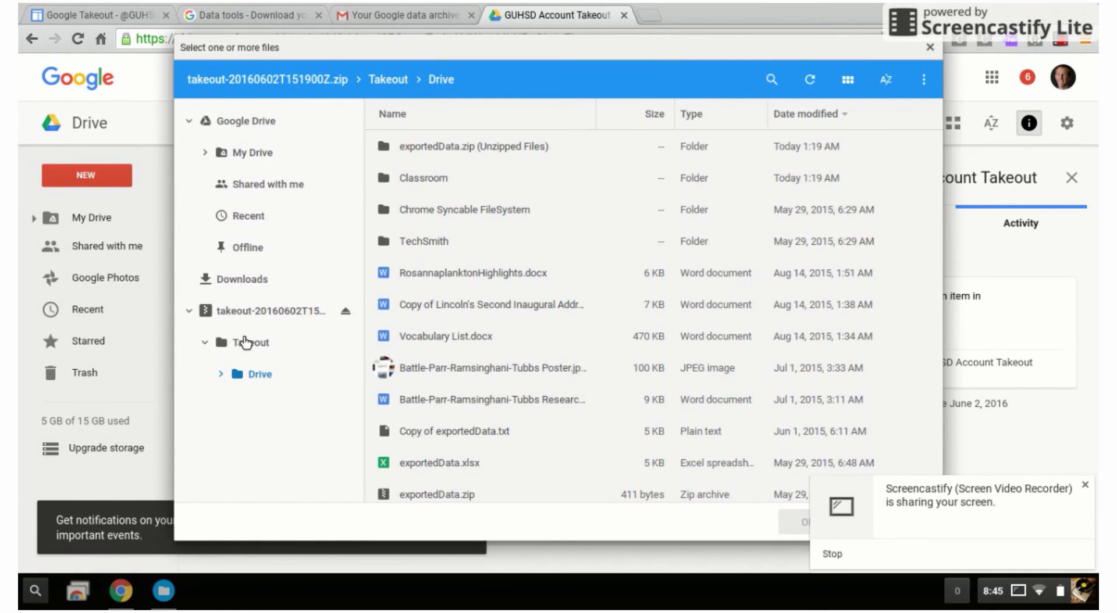
left_click(259, 320)
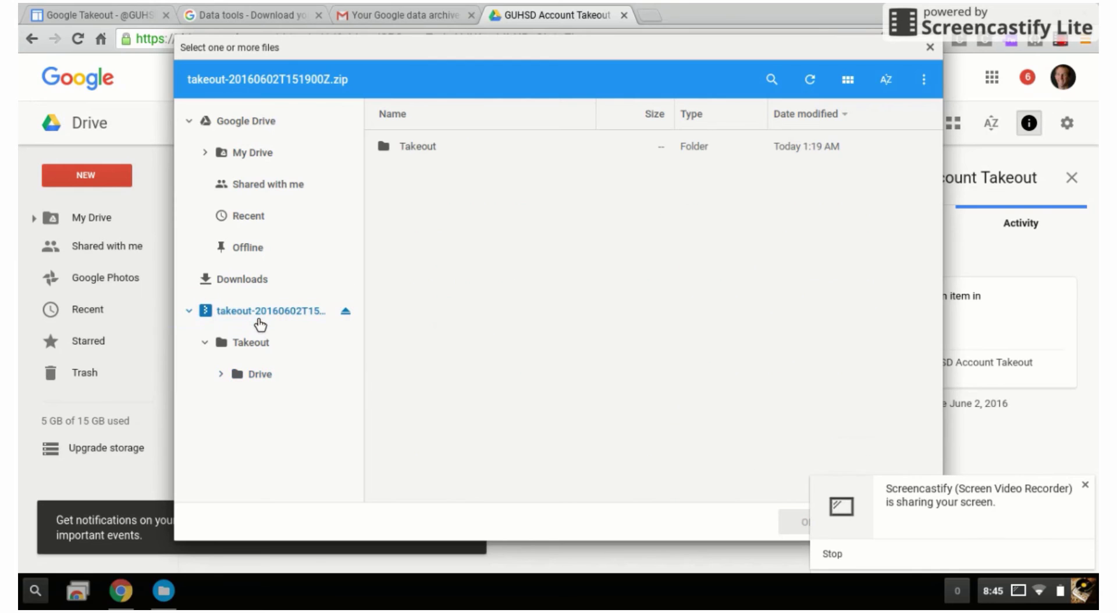
left_click(425, 148)
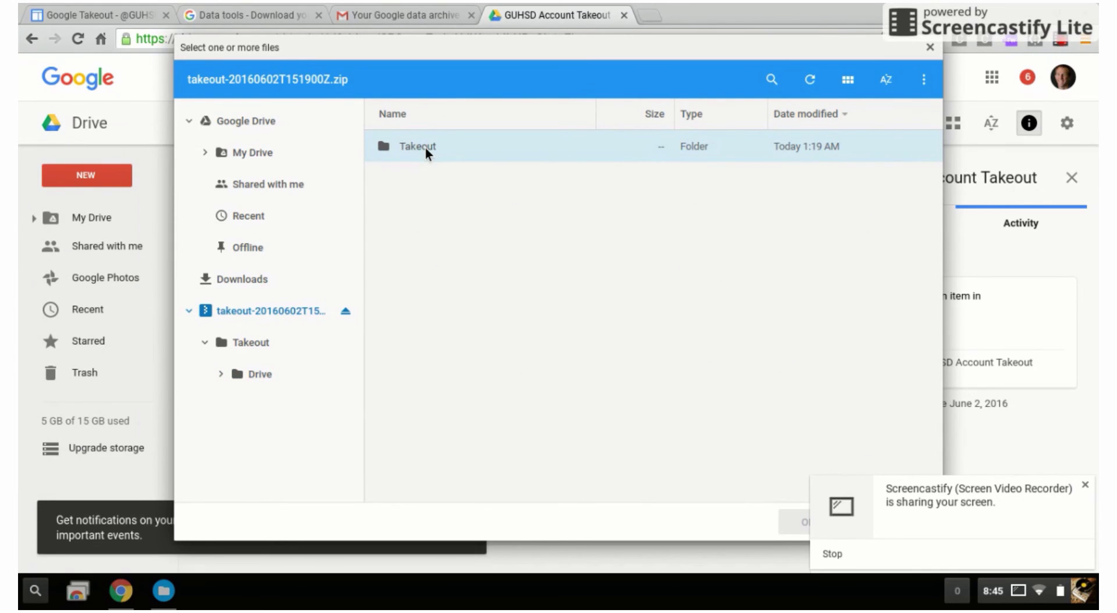
double_click(424, 148)
double_click(415, 146)
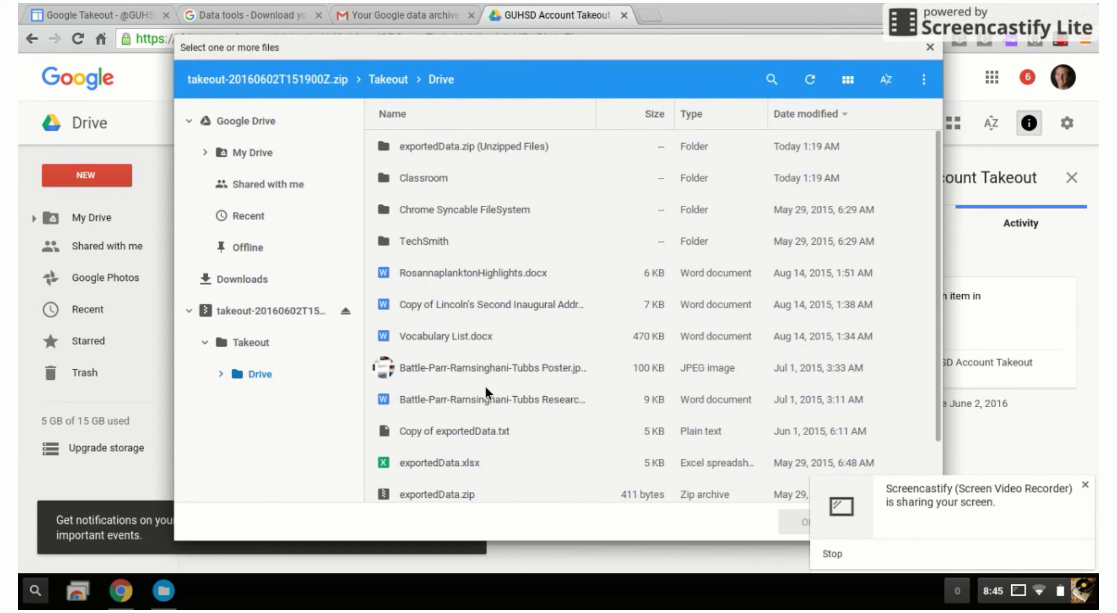
Upload the selected Word documents, including Vocabulary List.docx, then switch back to the Takeout tab.
left_click(445, 274)
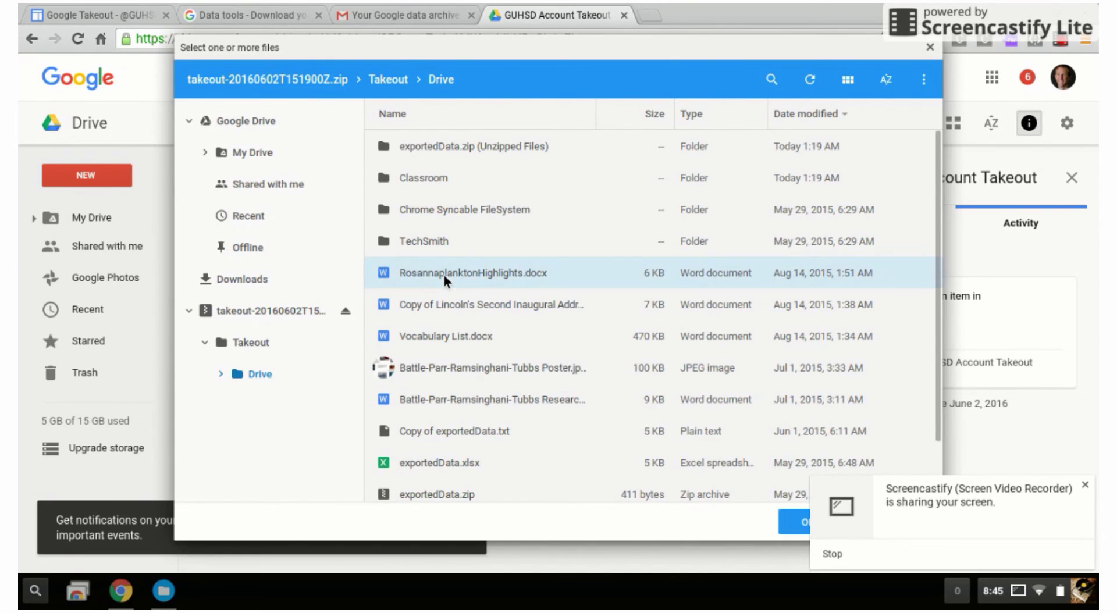
left_click(441, 311, "ctrl")
left_click(435, 337, "ctrl")
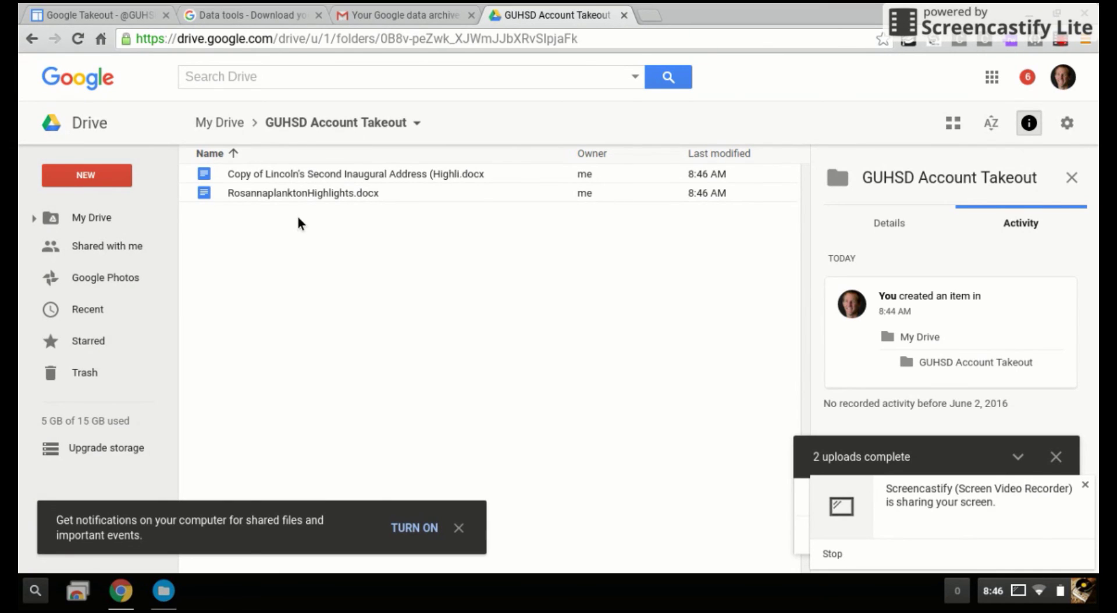
left_click(244, 15)
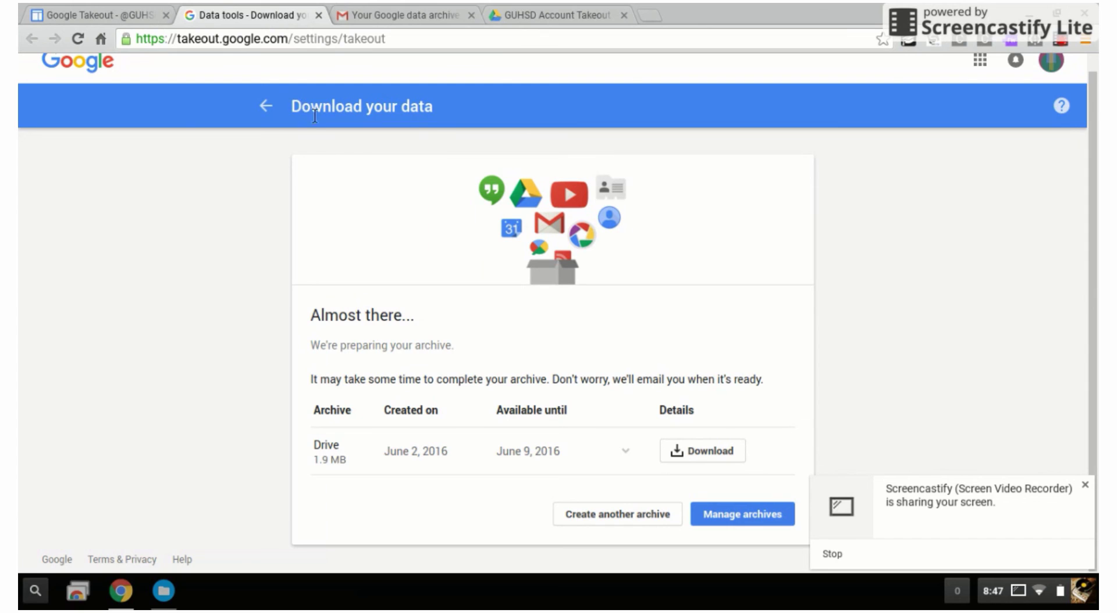
Begin a new Takeout export with every product deselected except YouTube.
left_click(271, 111)
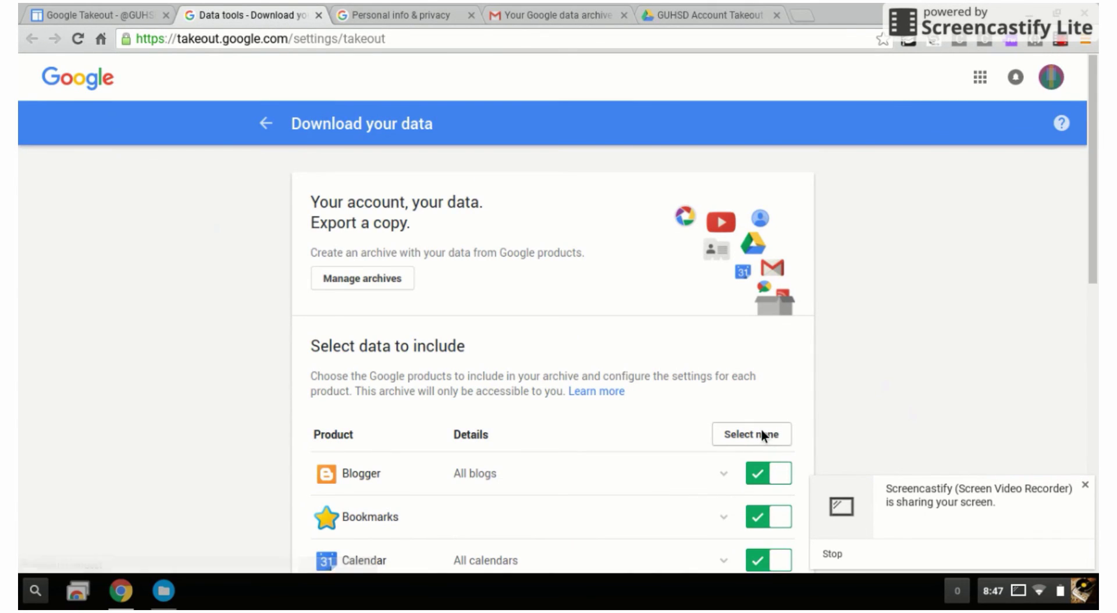
left_click(757, 434)
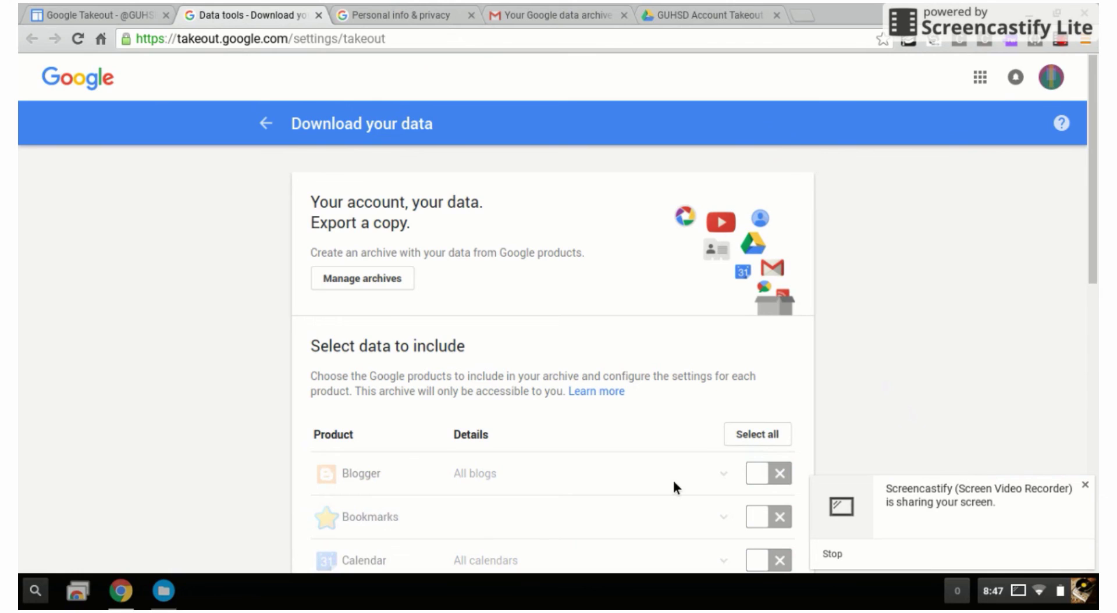
scroll(672, 480, "down", 10)
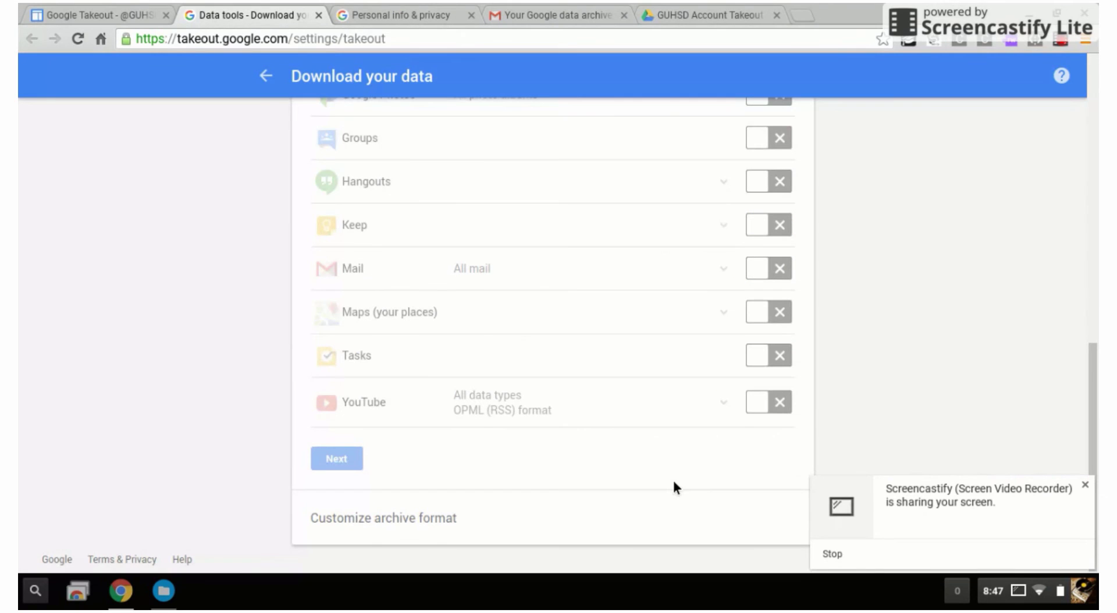
left_click(767, 408)
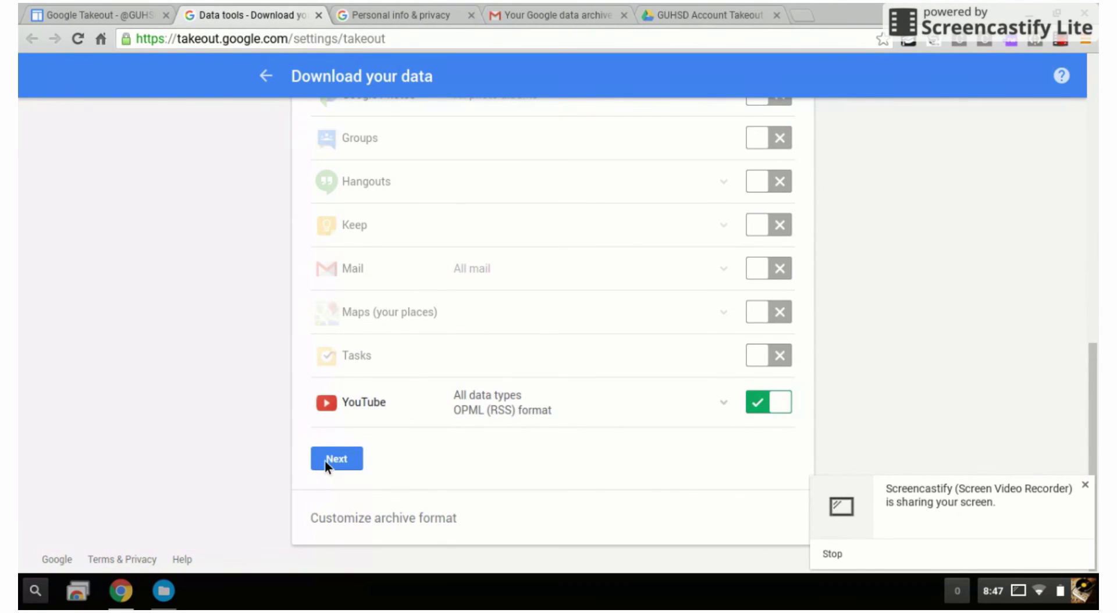